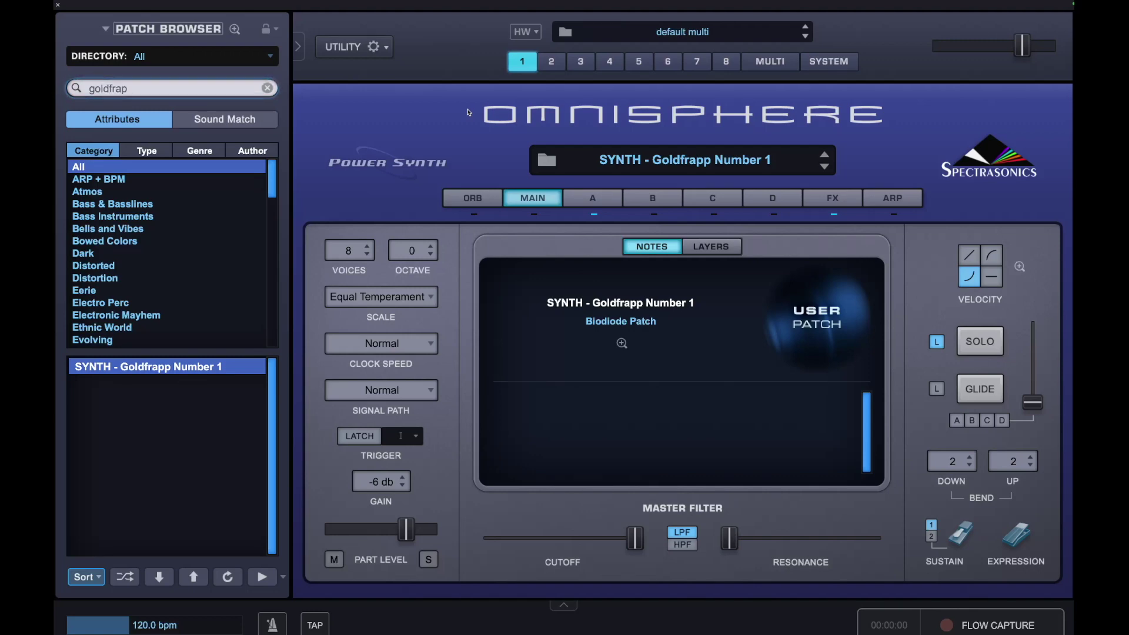
- Initialize the patch and set layer A's oscillator to the Minibrute Saw classic sawtooth waveform
{"action": "left_click", "coordinate": [386, 51]}
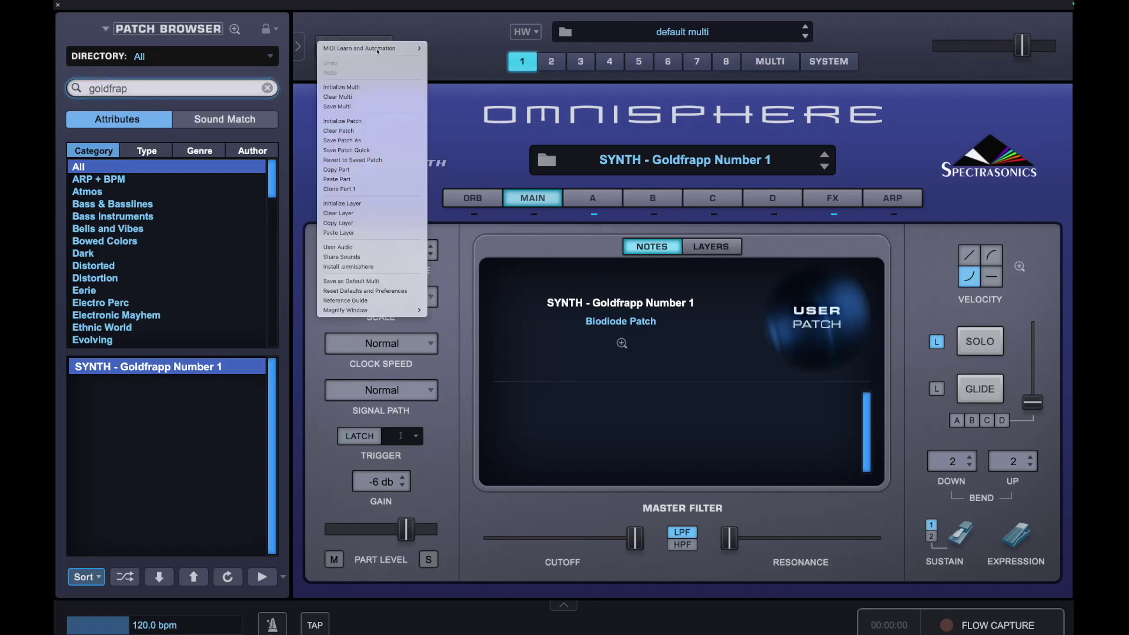
{"action": "left_click", "coordinate": [353, 121]}
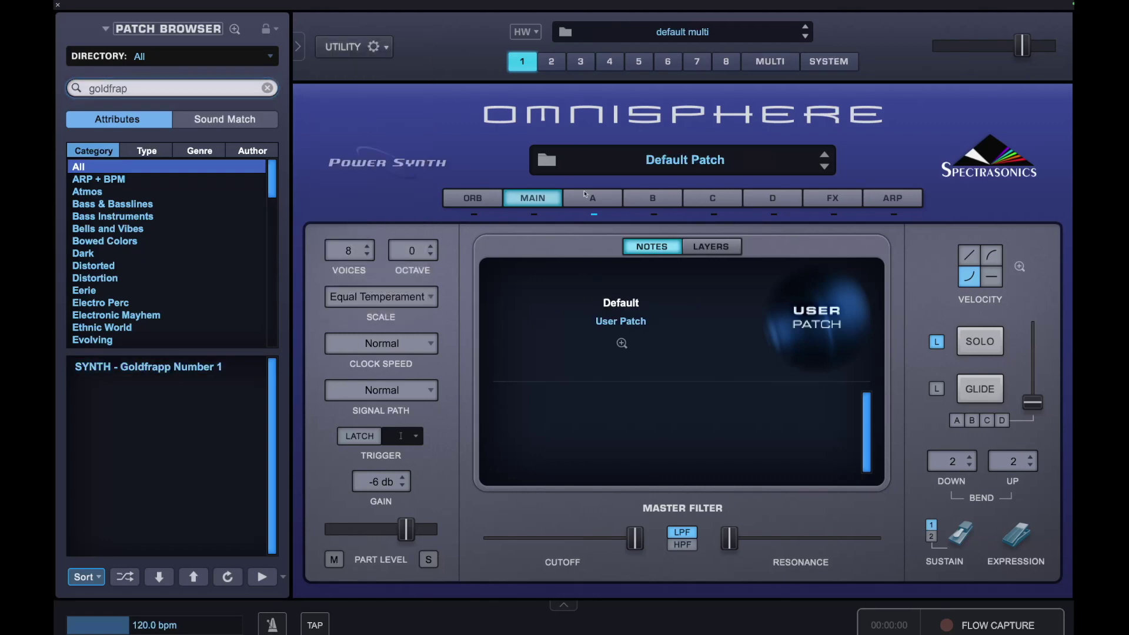
{"action": "left_click", "coordinate": [606, 202]}
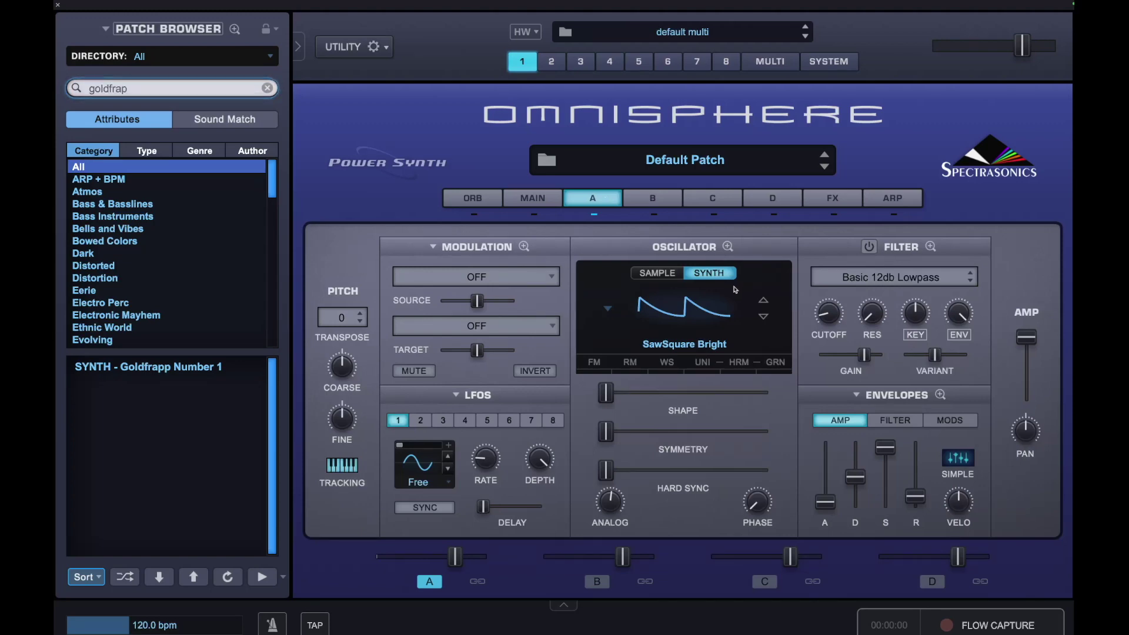
{"action": "left_click", "coordinate": [683, 313]}
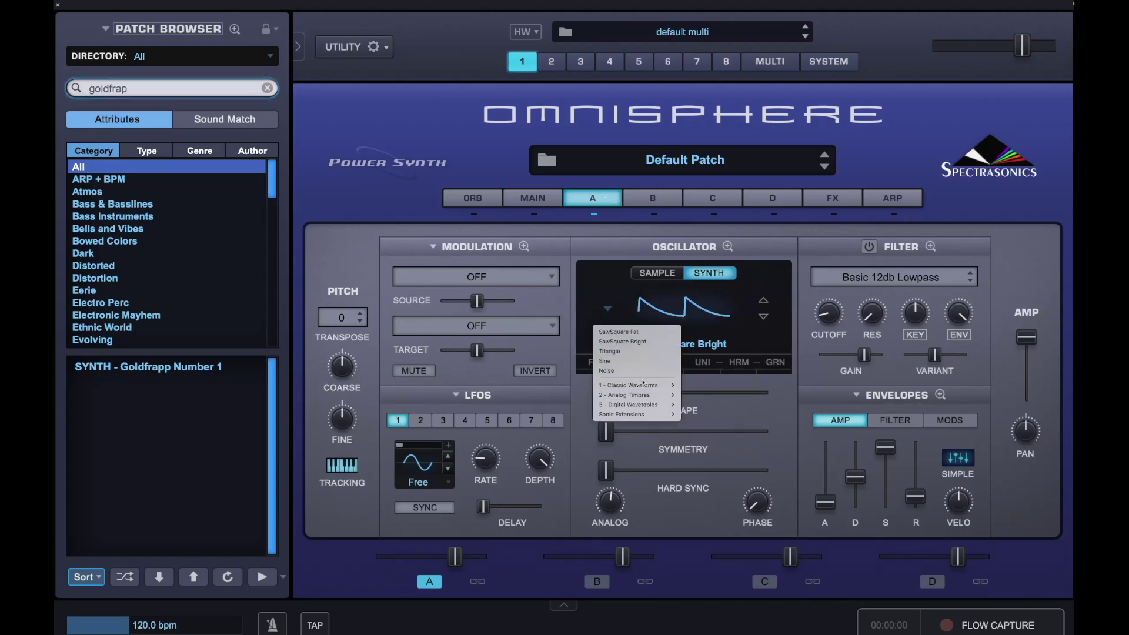
{"action": "mouse_move", "coordinate": [647, 385]}
{"action": "mouse_move", "coordinate": [711, 387]}
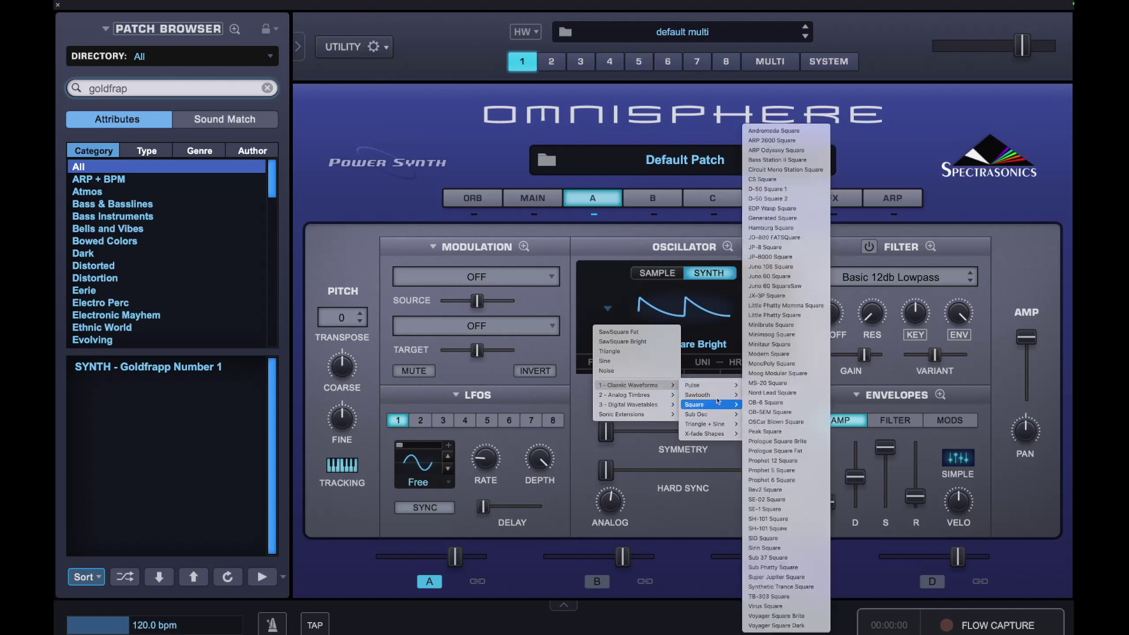
{"action": "mouse_move", "coordinate": [740, 399]}
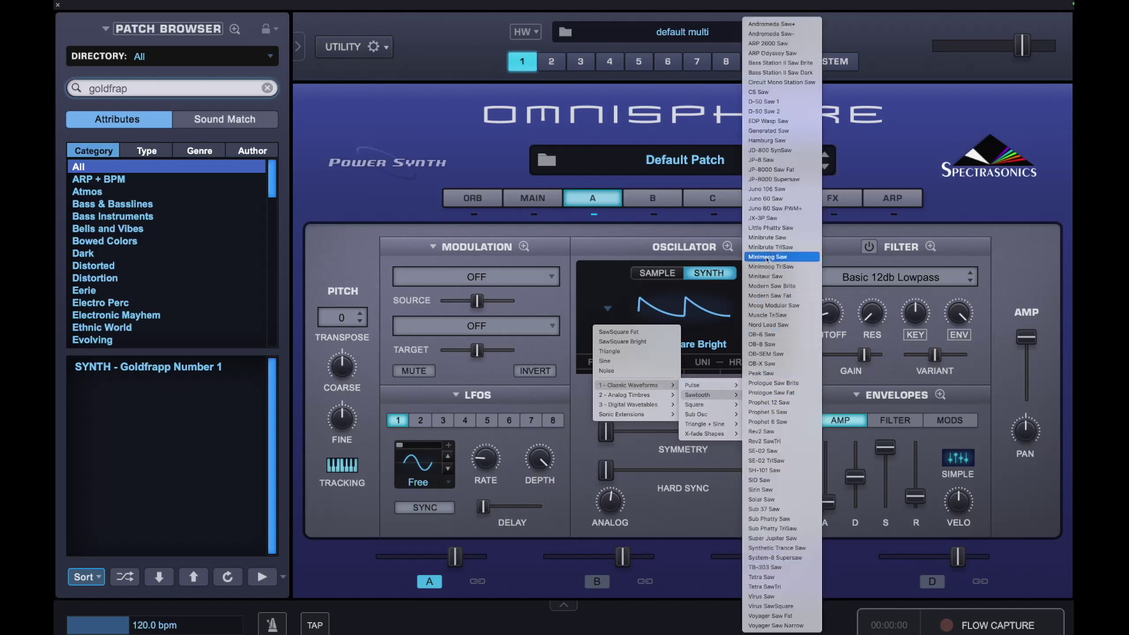
{"action": "left_click", "coordinate": [768, 237]}
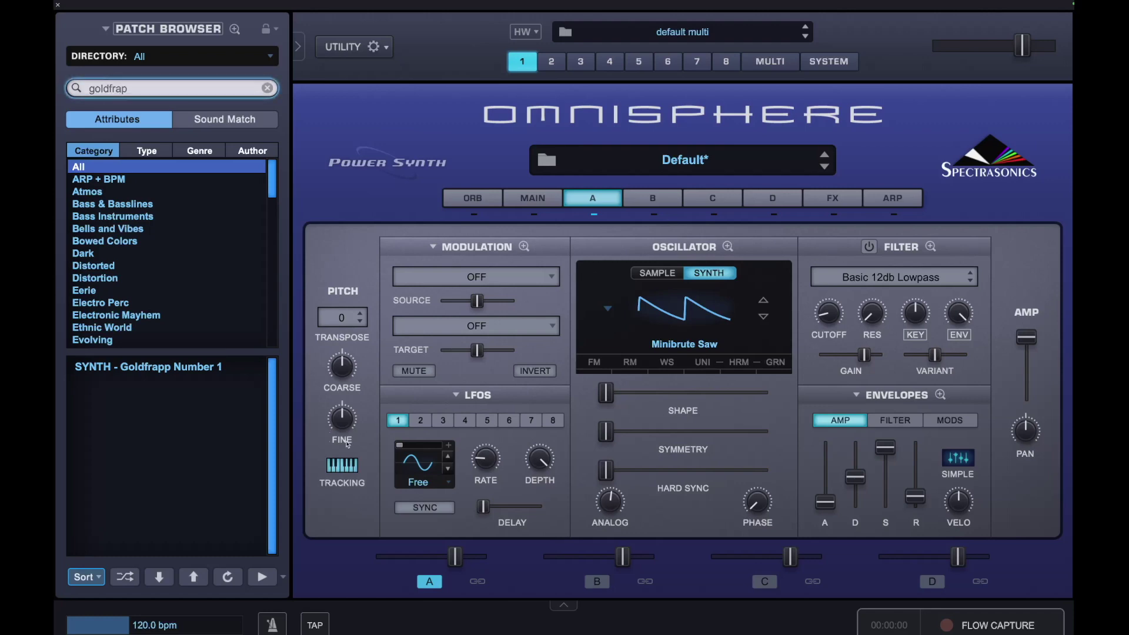
- Modulate layer A's fine pitch with LFO1 and set the LFO waveform to Triangle
{"action": "right_click", "coordinate": [342, 424]}
{"action": "mouse_move", "coordinate": [406, 444]}
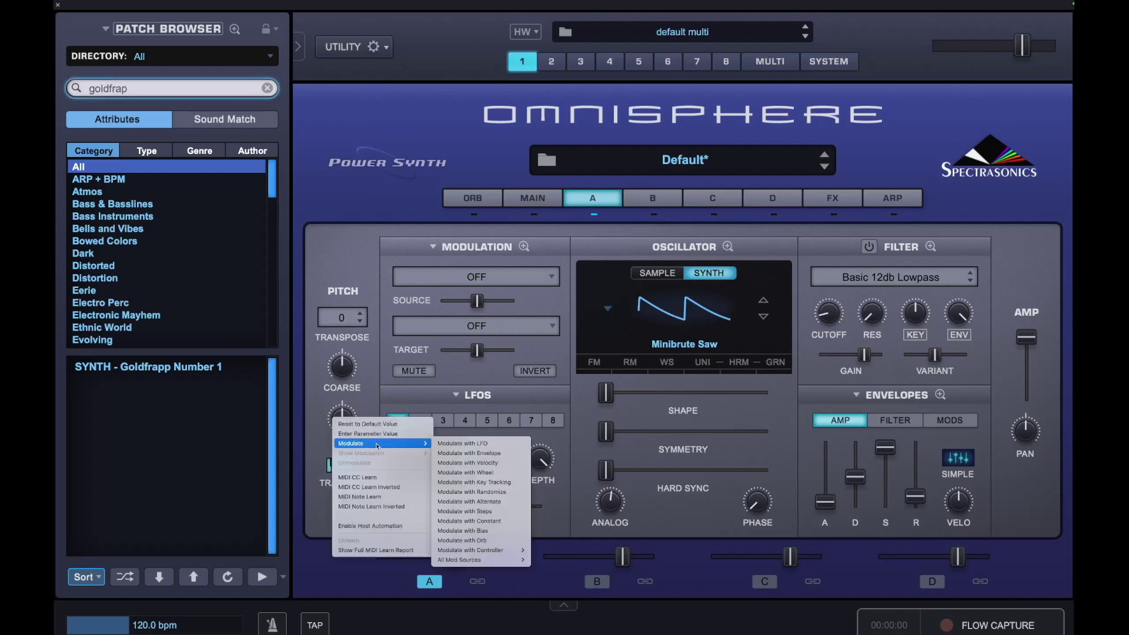
{"action": "left_click", "coordinate": [472, 444]}
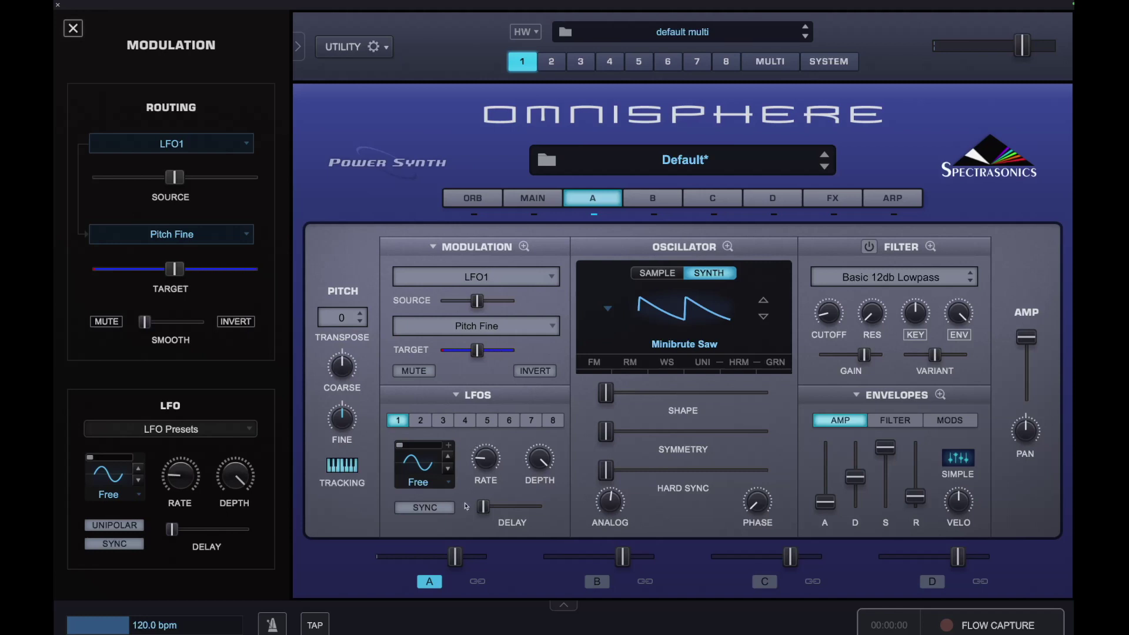
{"action": "left_click", "coordinate": [424, 469]}
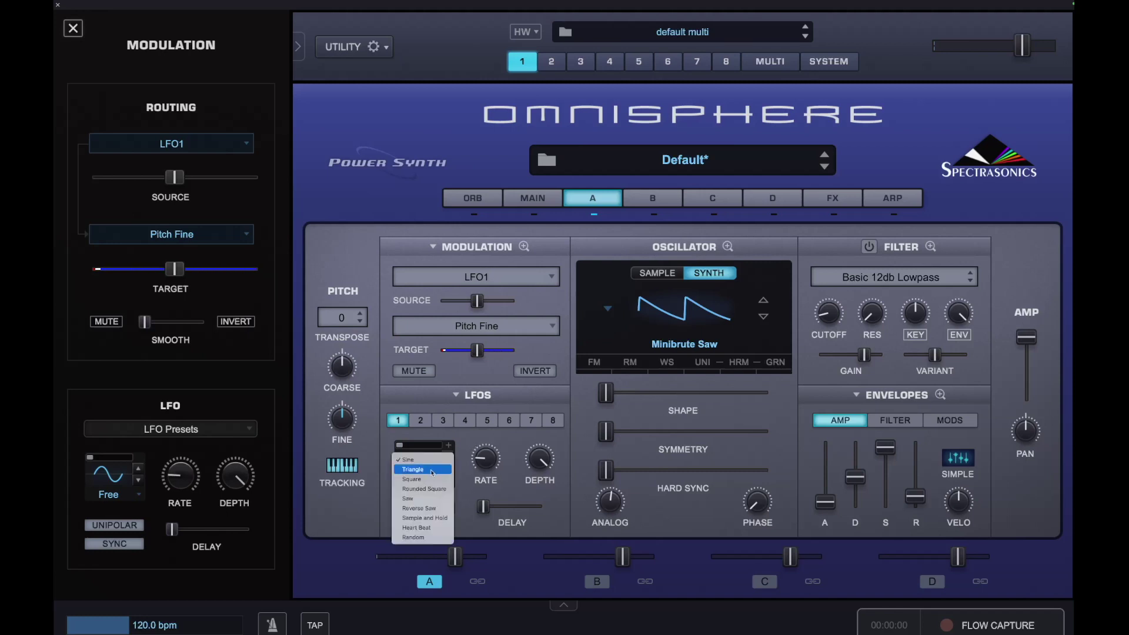
{"action": "left_click", "coordinate": [432, 470]}
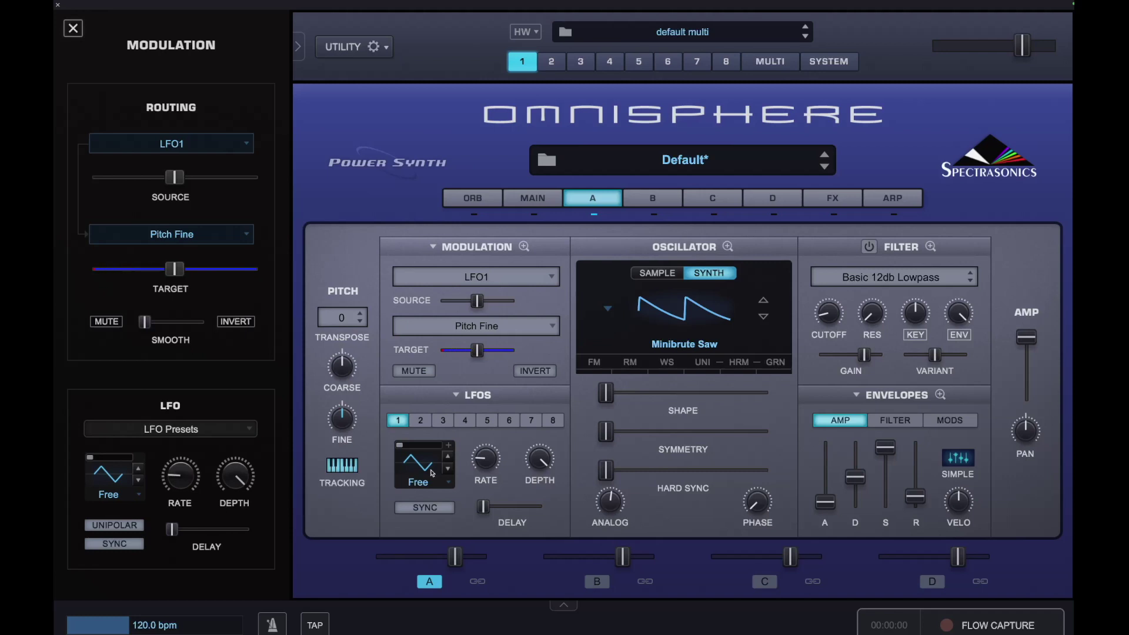
- Raise LFO1's rate to just below halfway, lower its depth to about a quarter, and reduce the pitch modulation's source amount to well below centre
{"action": "left_click_drag", "start_coordinate": [483, 460], "coordinate": [494, 419]}
{"action": "mouse_move", "coordinate": [486, 457]}
{"action": "mouse_move", "coordinate": [546, 461]}
{"action": "left_click_drag", "start_coordinate": [546, 461], "coordinate": [550, 590]}
{"action": "left_click", "coordinate": [189, 271]}
{"action": "left_click_drag", "start_coordinate": [174, 178], "coordinate": [118, 178]}
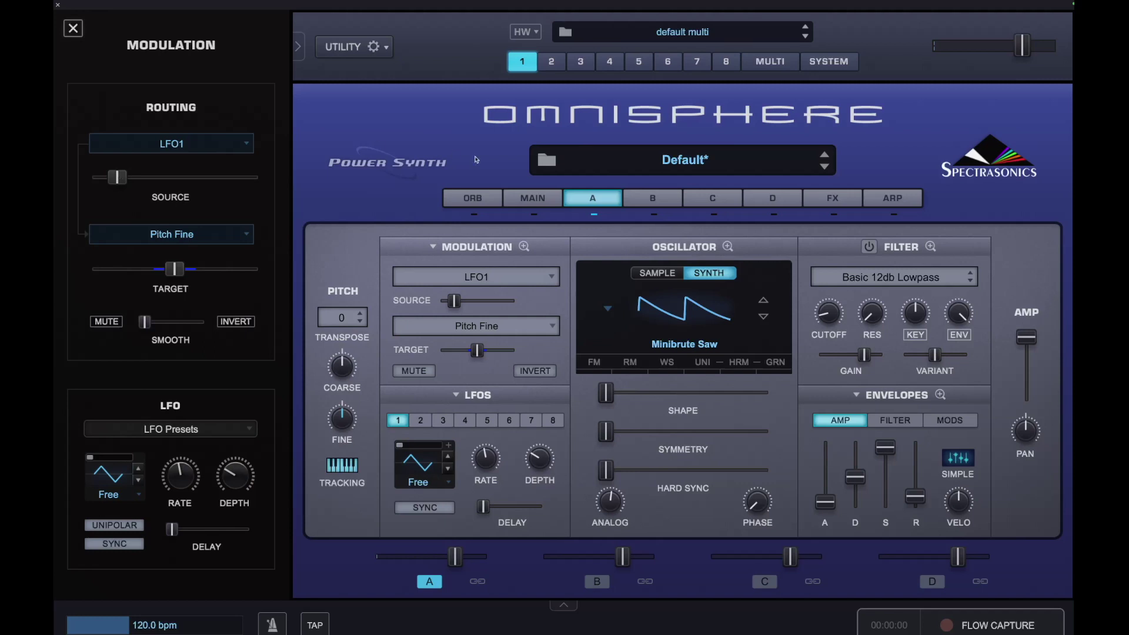
- Set layer A's filter to Bandpass Juicy 12db, compare it with bypass, and raise the cutoff to somewhat below halfway
{"action": "left_click", "coordinate": [915, 288]}
{"action": "mouse_move", "coordinate": [911, 294]}
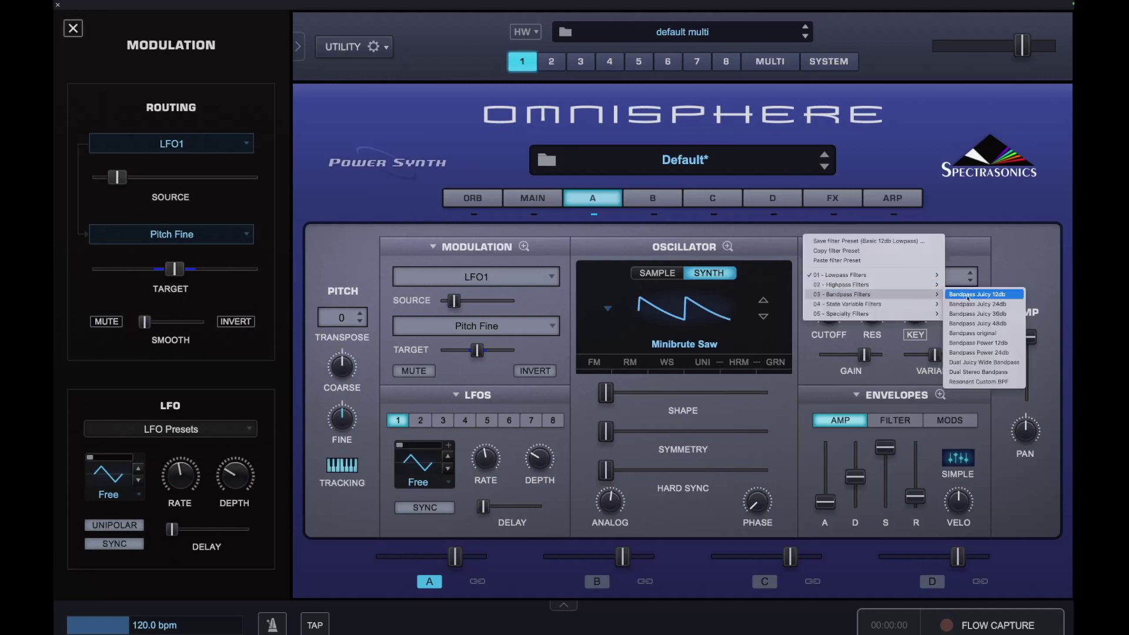
{"action": "left_click", "coordinate": [968, 298]}
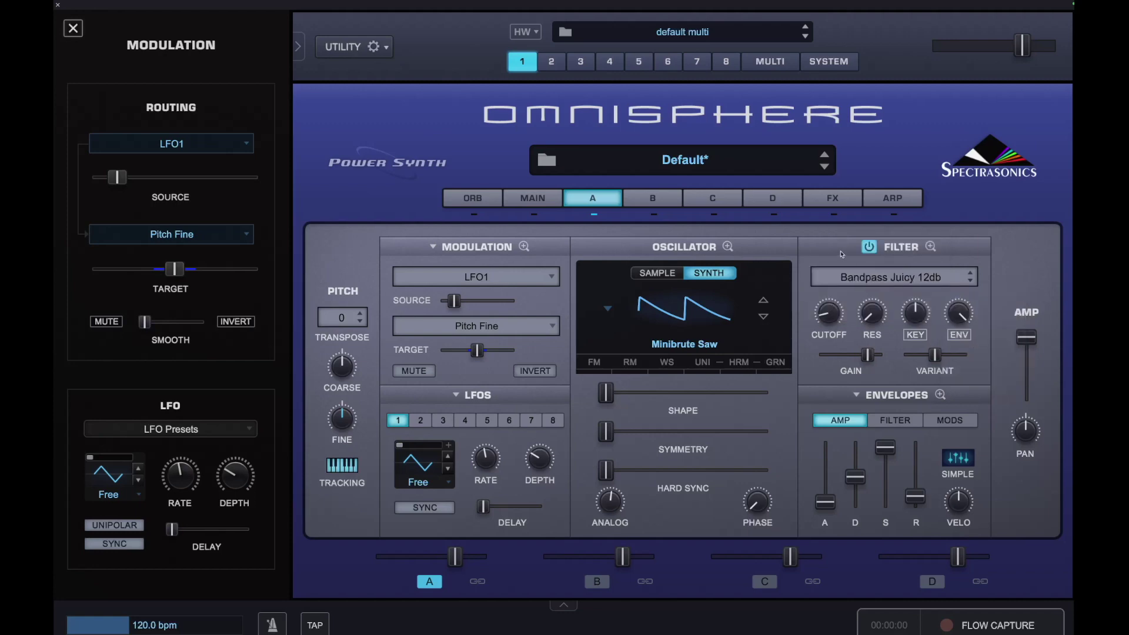
{"action": "left_click", "coordinate": [873, 250]}
{"action": "left_click", "coordinate": [874, 250]}
{"action": "left_click_drag", "start_coordinate": [829, 310], "coordinate": [842, 275]}
- Set the filter envelope's decay, sustain and release to minimum, leaving attack at minimum, and compare the filter on and off
{"action": "left_click", "coordinate": [894, 421]}
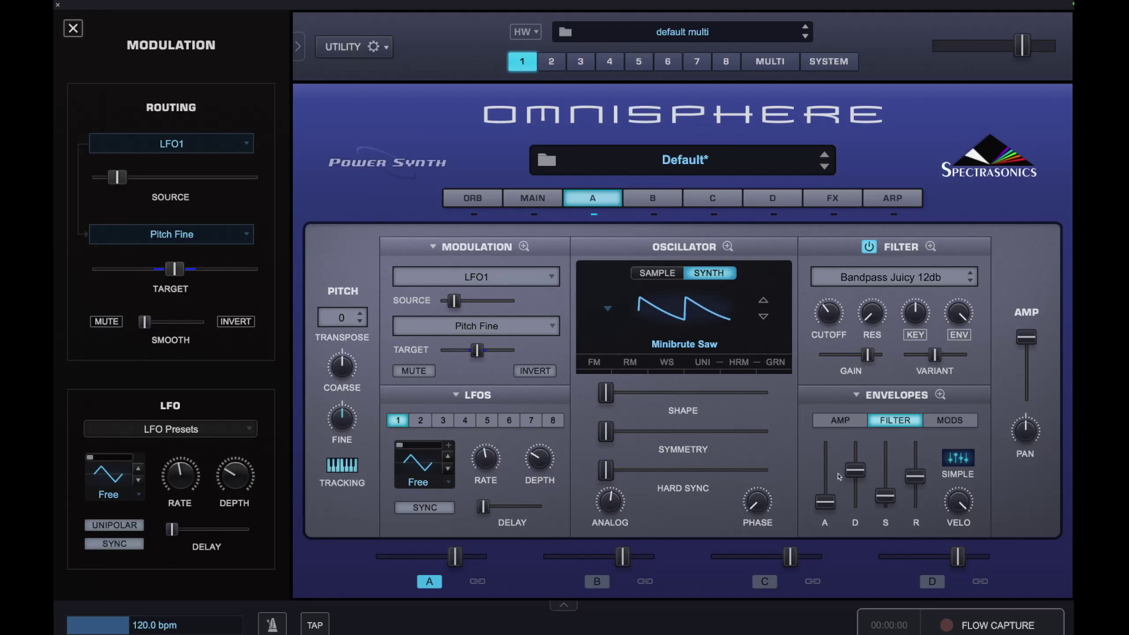
{"action": "left_click_drag", "start_coordinate": [856, 470], "coordinate": [856, 534]}
{"action": "left_click_drag", "start_coordinate": [916, 477], "coordinate": [917, 538]}
{"action": "left_click_drag", "start_coordinate": [888, 501], "coordinate": [889, 547]}
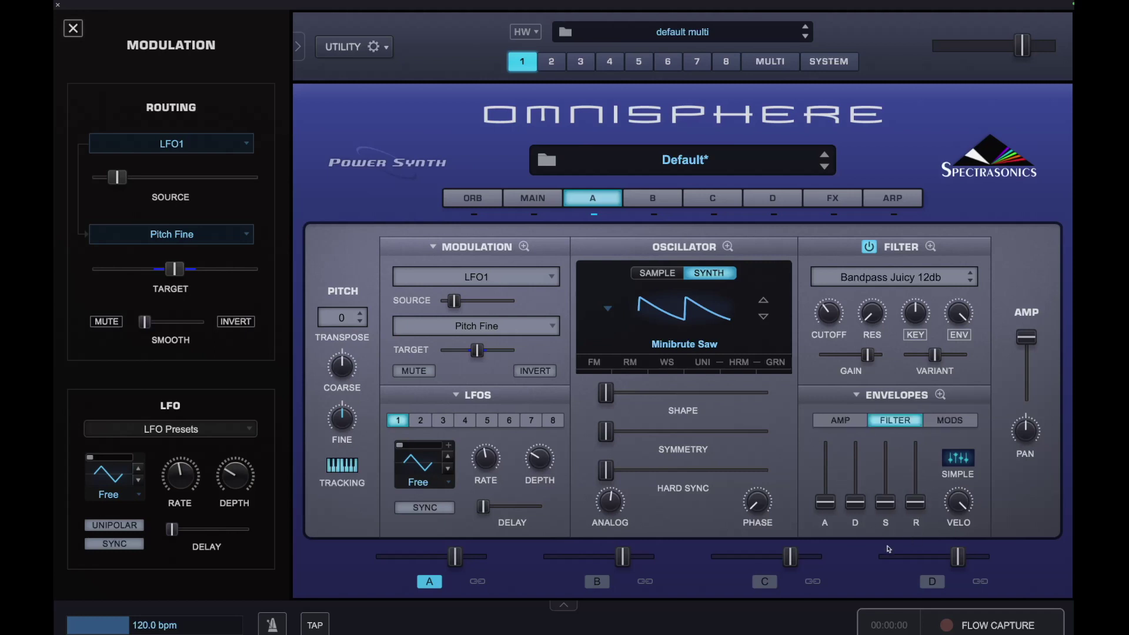
{"action": "left_click", "coordinate": [857, 510]}
{"action": "left_click", "coordinate": [826, 509]}
{"action": "left_click", "coordinate": [870, 248]}
{"action": "left_click", "coordinate": [871, 248]}
- Shape the amp envelope with a slightly longer attack, minimum decay and a slightly longer release
{"action": "left_click", "coordinate": [842, 420]}
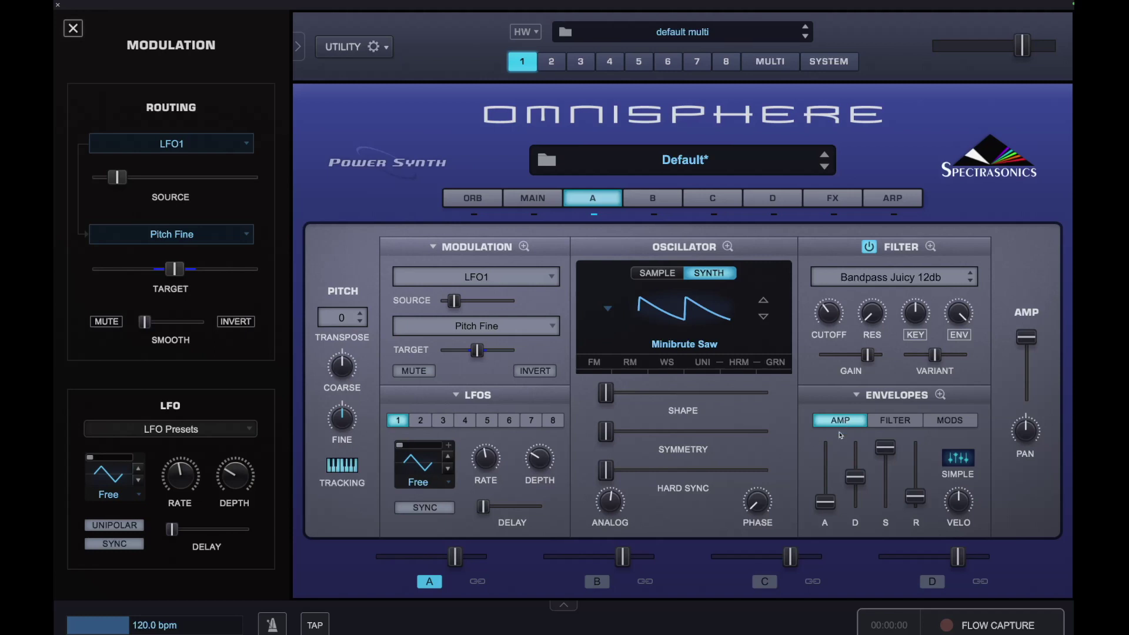
{"action": "left_click_drag", "start_coordinate": [825, 503], "coordinate": [828, 489]}
{"action": "left_click_drag", "start_coordinate": [862, 480], "coordinate": [862, 527]}
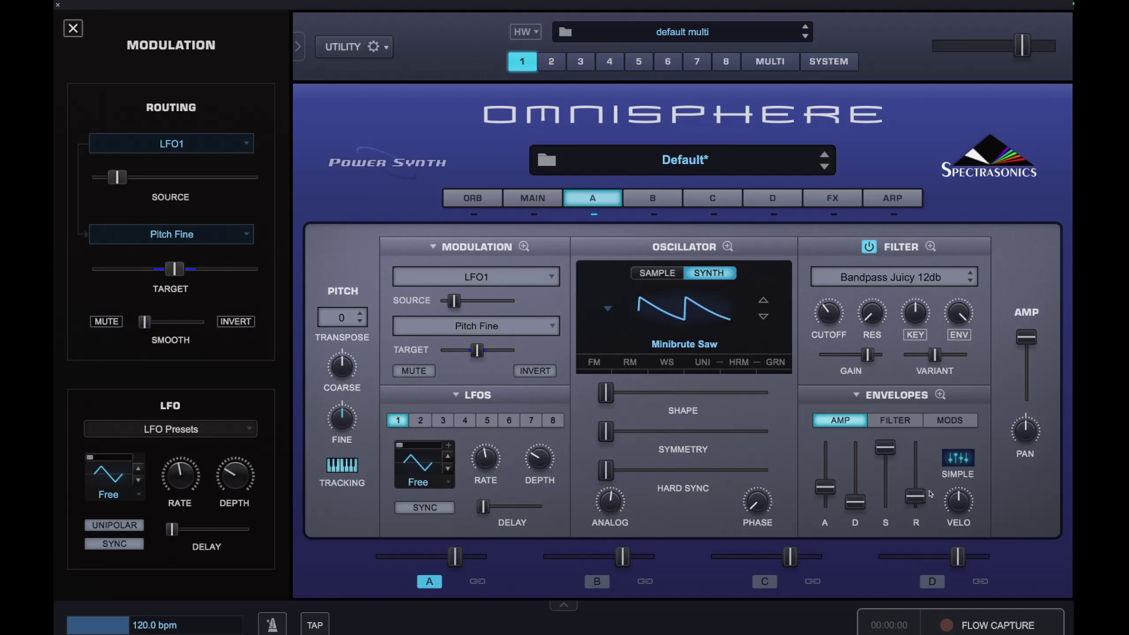
{"action": "mouse_move", "coordinate": [922, 497]}
{"action": "left_click_drag", "start_coordinate": [922, 497], "coordinate": [925, 488]}
- Enable Unison on layer A's oscillator with depth at maximum, and return to the layer overview
{"action": "left_click", "coordinate": [702, 363]}
{"action": "left_click", "coordinate": [633, 302]}
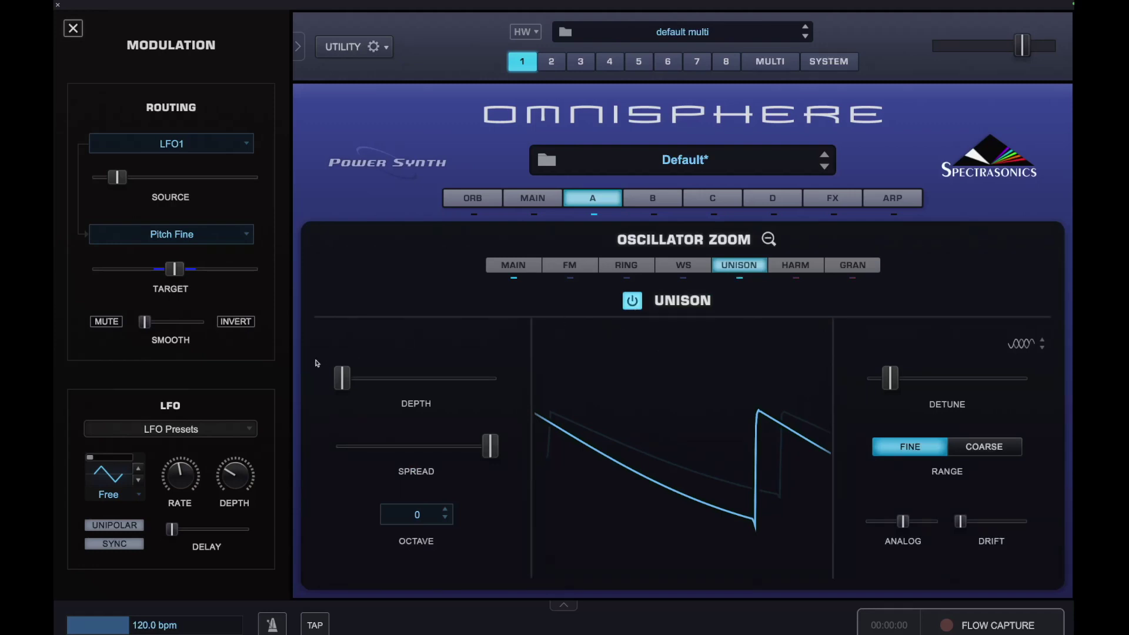
{"action": "left_click_drag", "start_coordinate": [342, 381], "coordinate": [495, 383]}
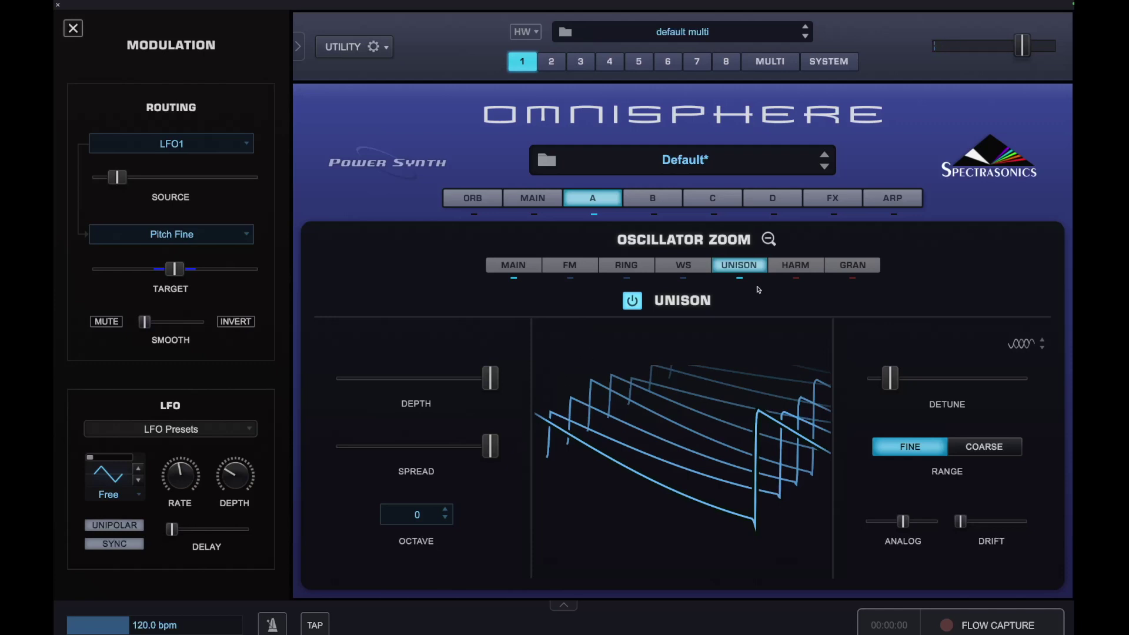
{"action": "left_click", "coordinate": [768, 239]}
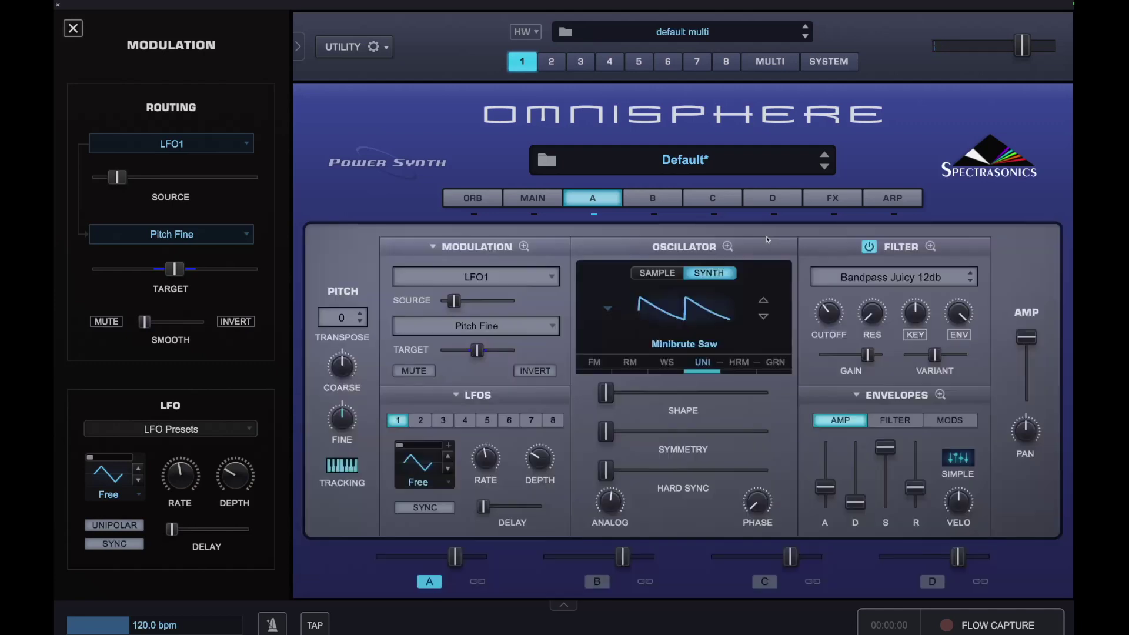
- Insert an Ultra Chorus in the first common effects slot with its mix at maximum, and return to layer A
{"action": "left_click", "coordinate": [828, 204]}
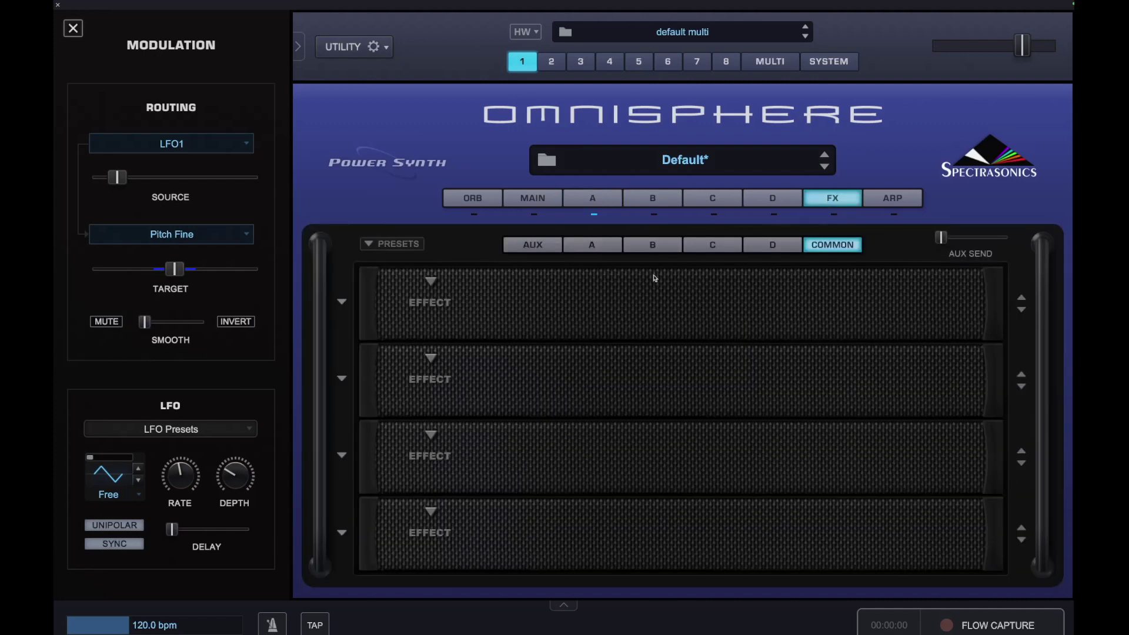
{"action": "left_click", "coordinate": [435, 285]}
{"action": "mouse_move", "coordinate": [465, 348]}
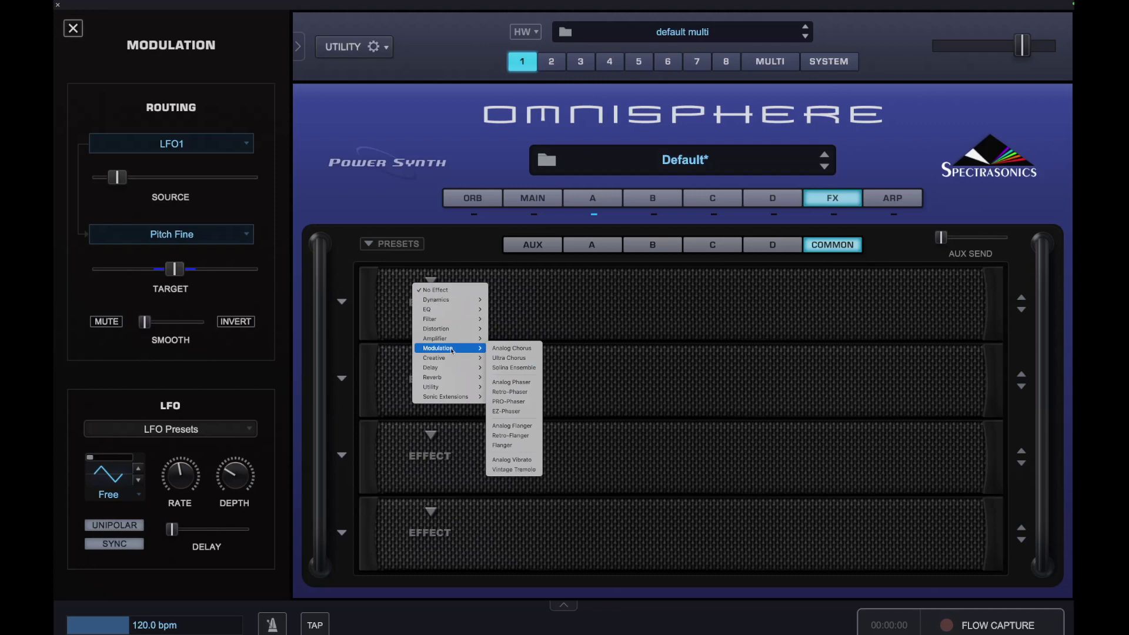
{"action": "left_click", "coordinate": [517, 358]}
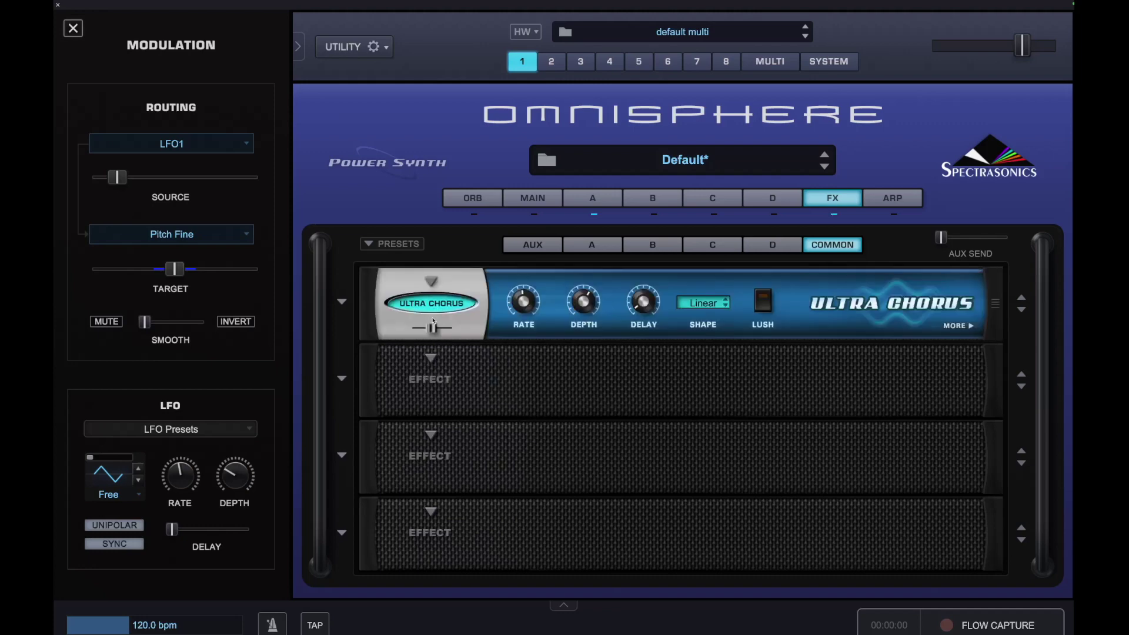
{"action": "left_click_drag", "start_coordinate": [432, 328], "coordinate": [453, 327]}
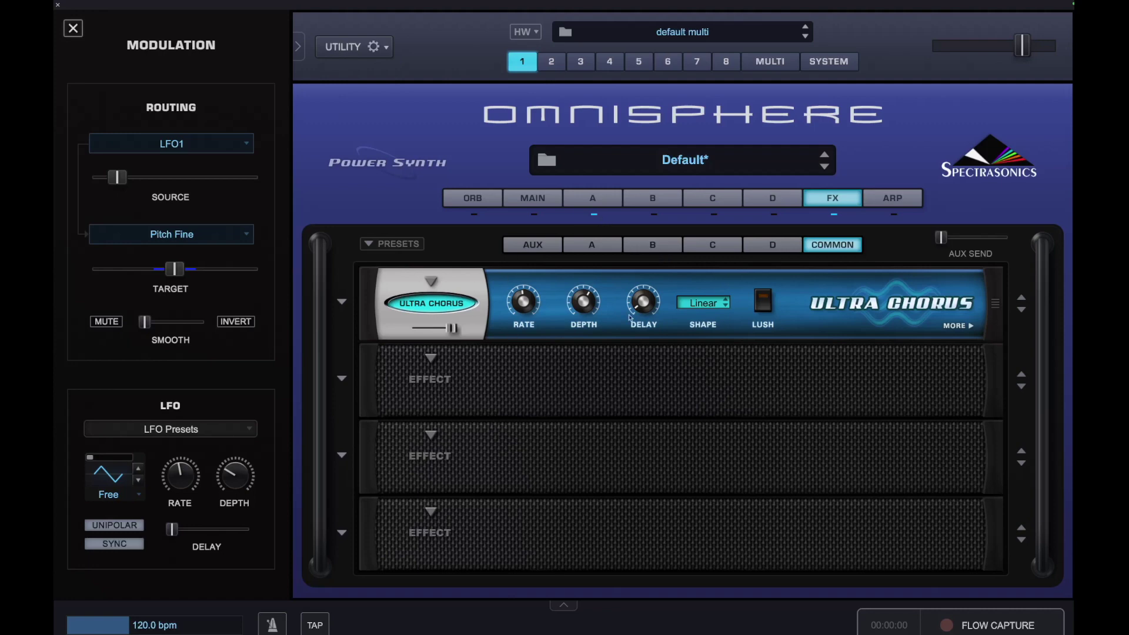
{"action": "left_click", "coordinate": [596, 202]}
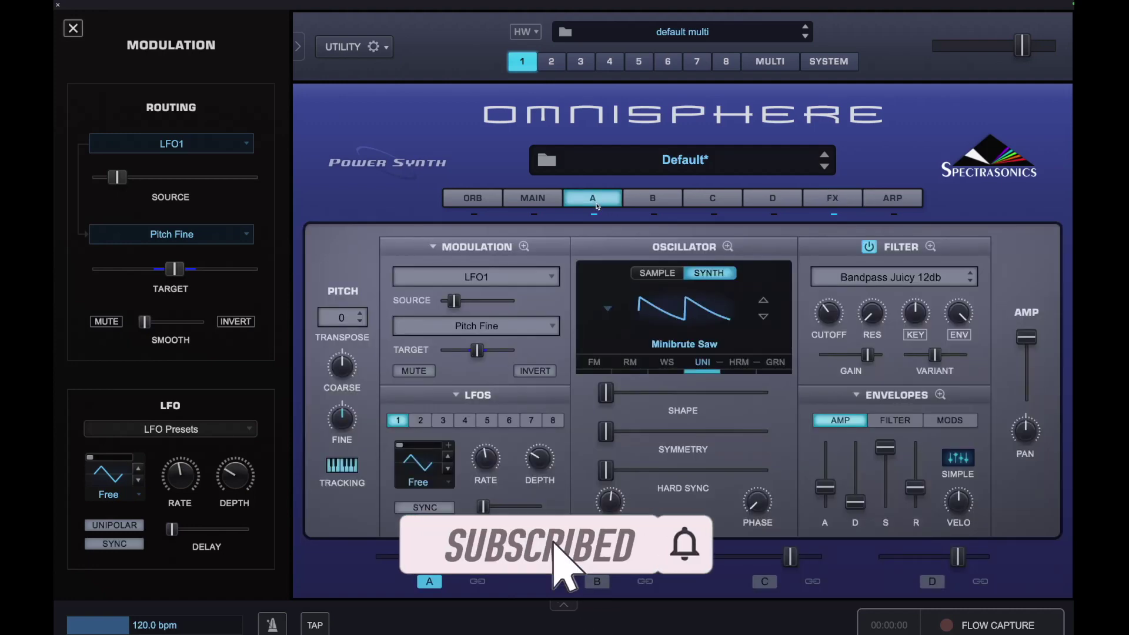